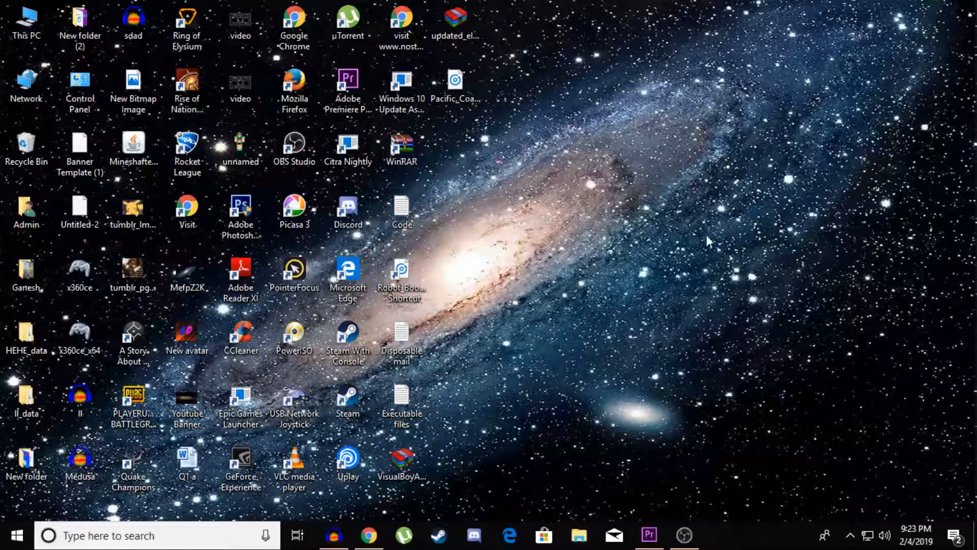
Step: Switch to Chrome and browse the free music tracks in the YouTube Audio Library
click(377, 539)
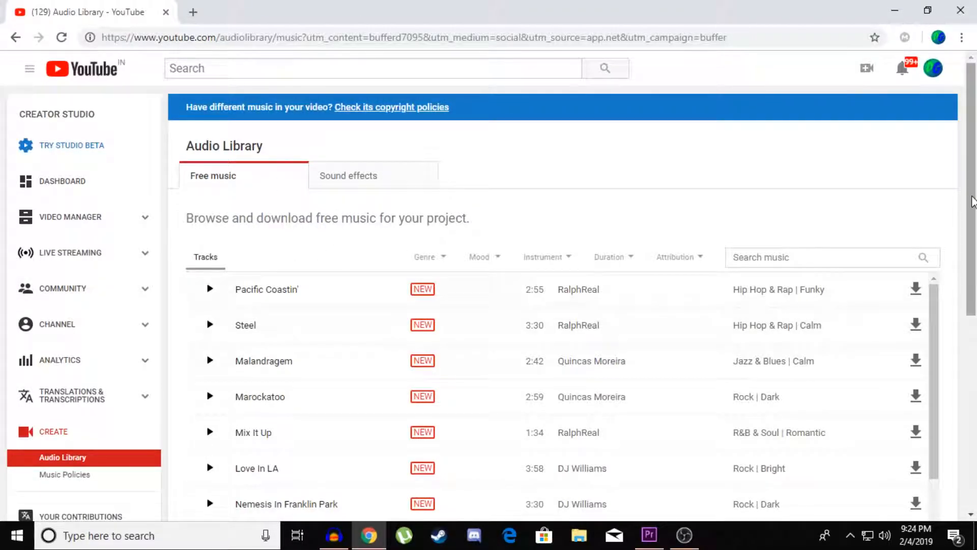
drag(973, 204, 976, 297)
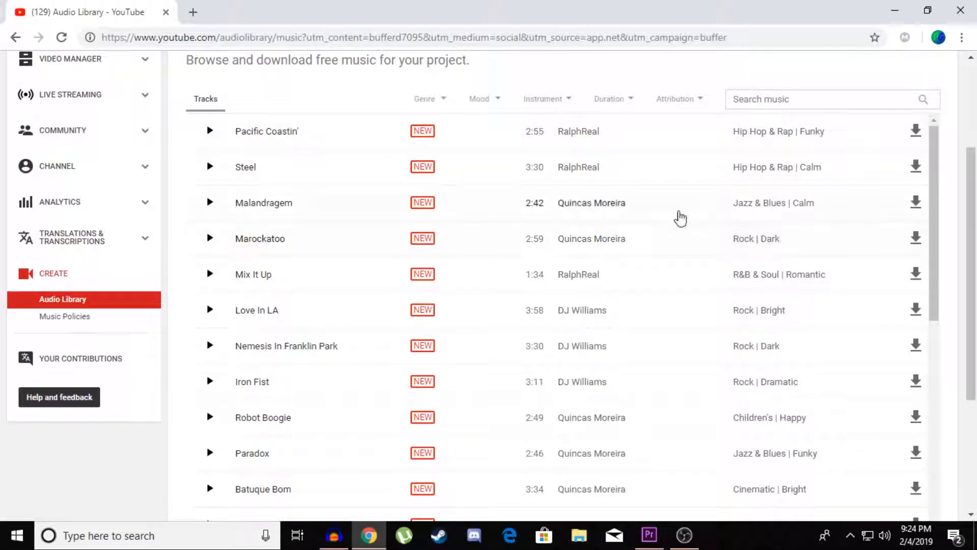
drag(938, 219, 945, 457)
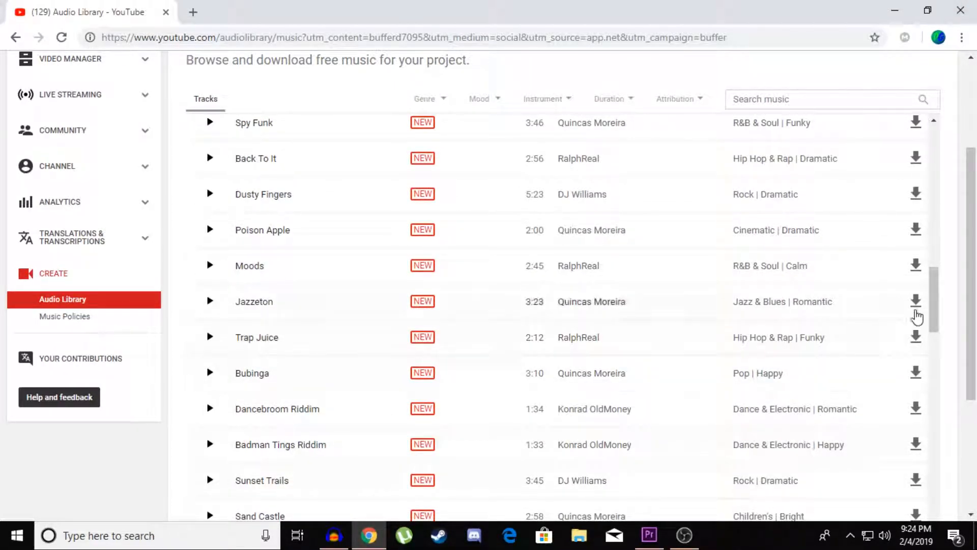
drag(935, 300, 942, 136)
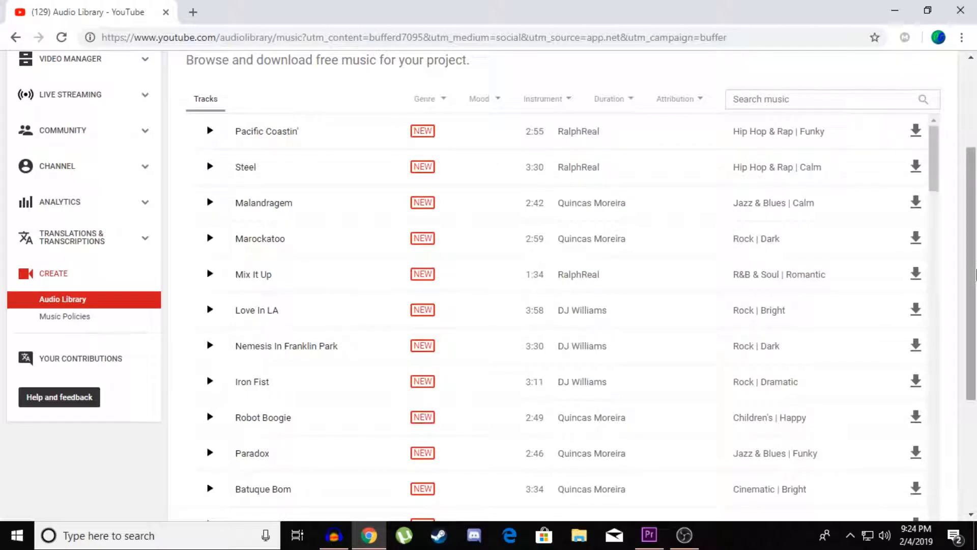
drag(975, 275, 975, 189)
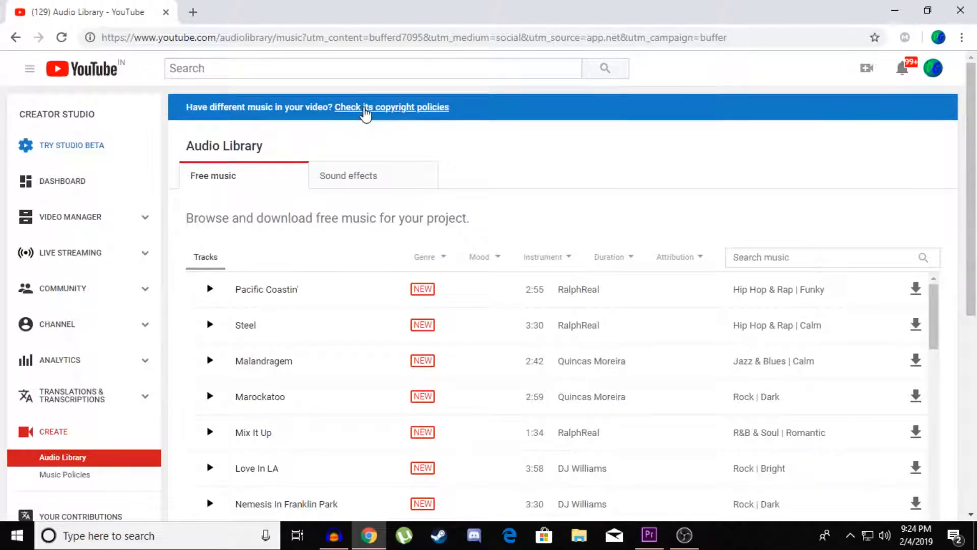
Step: Review the song list in YouTube's Music Policies directory and return to the Audio Library's free music
click(365, 108)
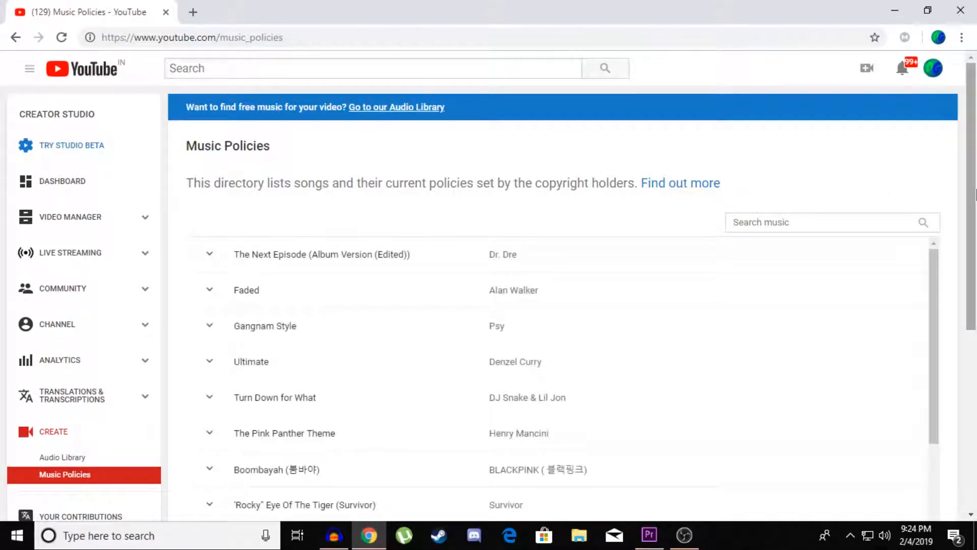
drag(931, 266, 939, 429)
key(alt+Left)
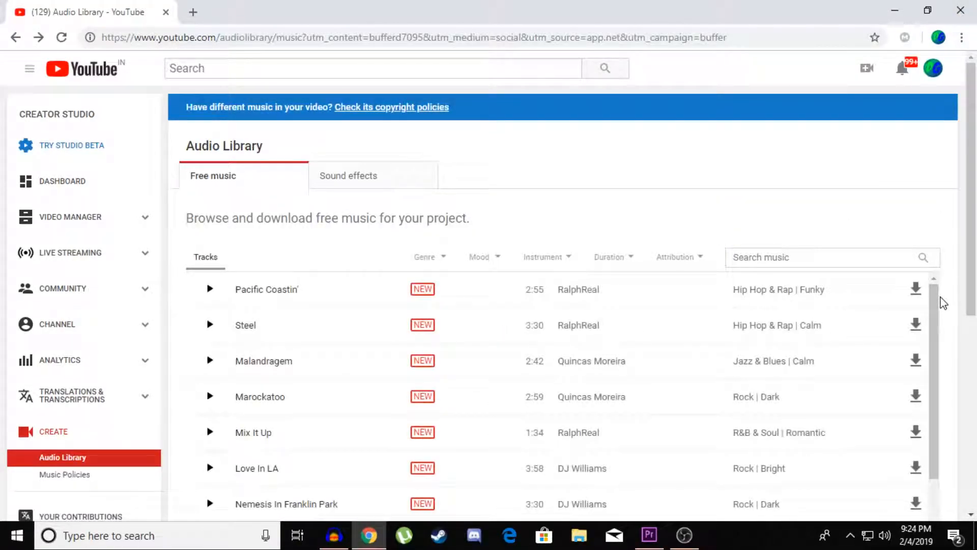
drag(941, 302, 934, 280)
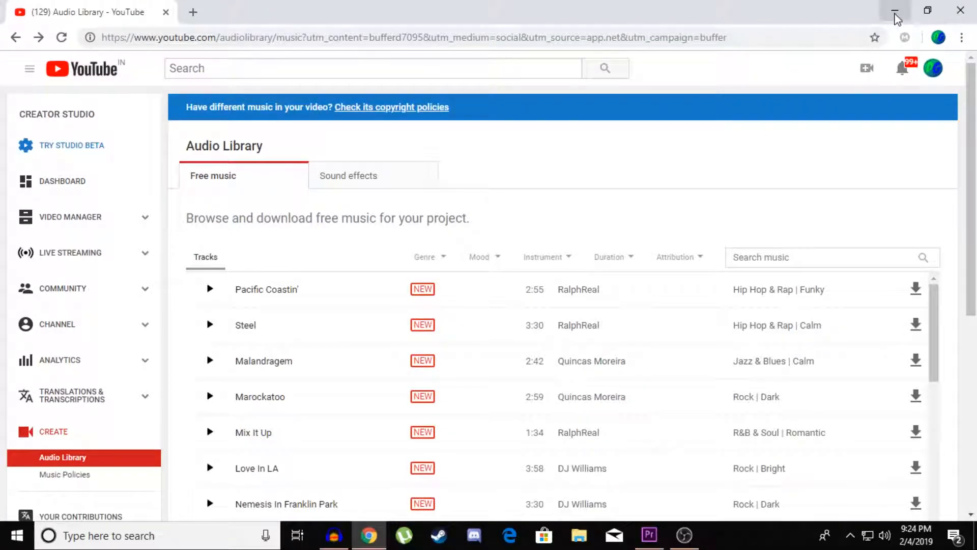
Step: Minimize the browser and locate the downloaded Pacific_Coastin music file on the desktop
click(895, 12)
click(450, 107)
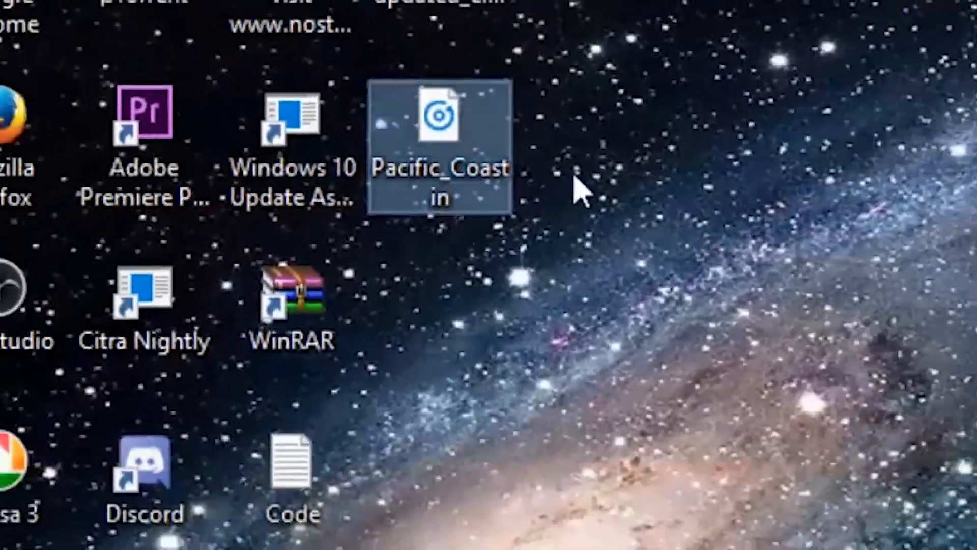
click(581, 176)
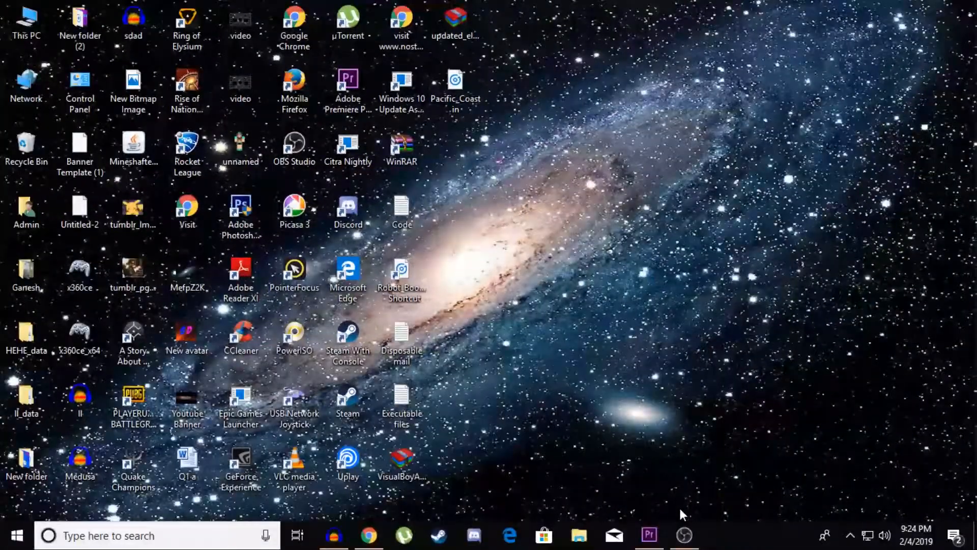
Step: Switch to Adobe Premiere Pro and create a new project named "background music" in D:\Mr DJ
click(650, 534)
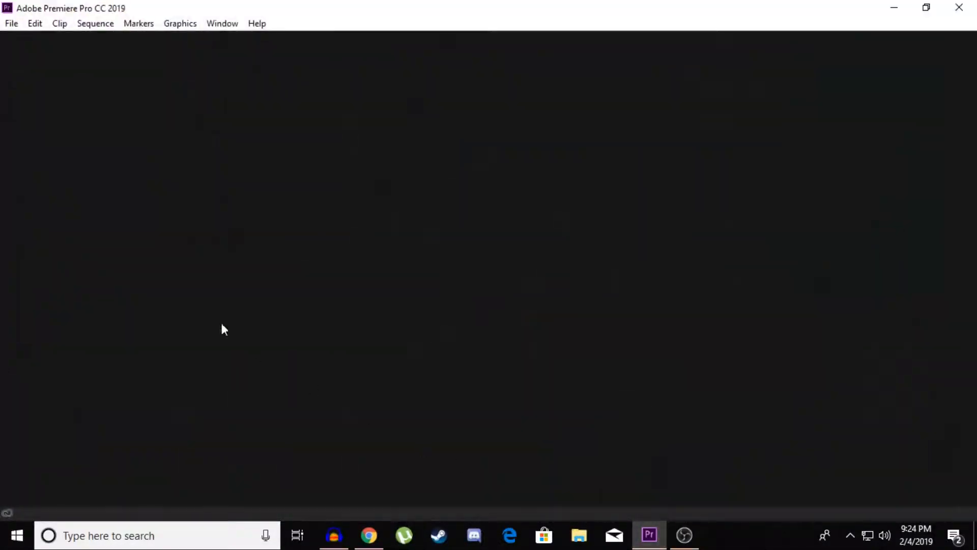
click(11, 23)
mouse_move(35, 37)
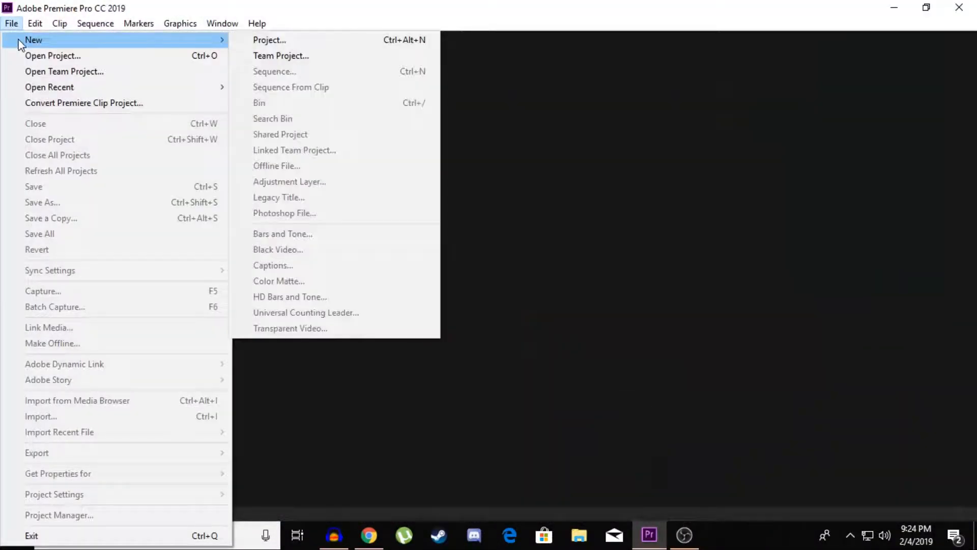
click(402, 40)
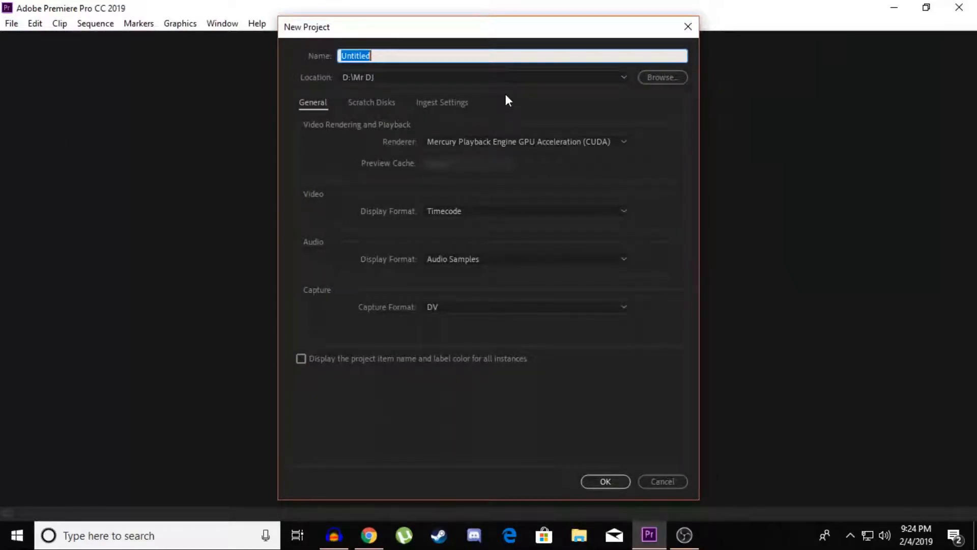
text(background )
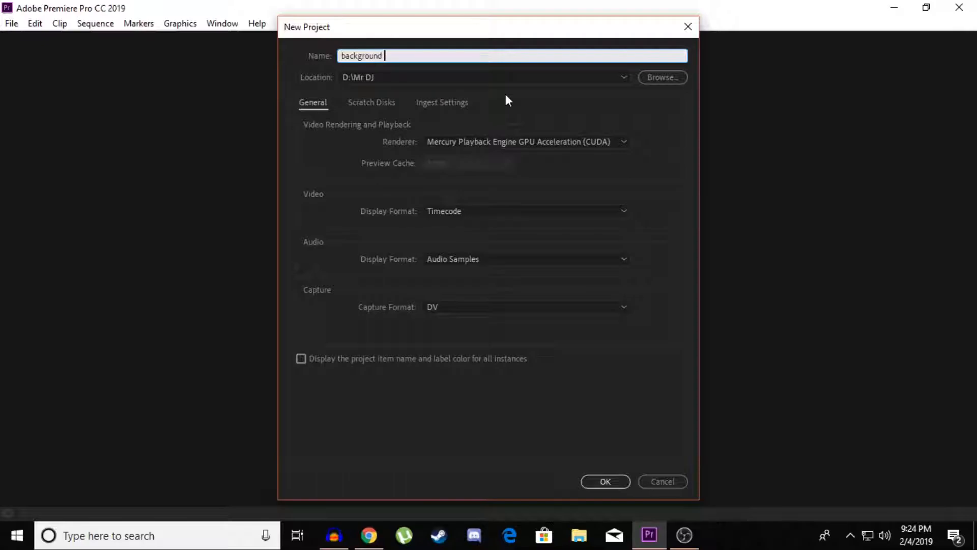
text(music)
key(Return)
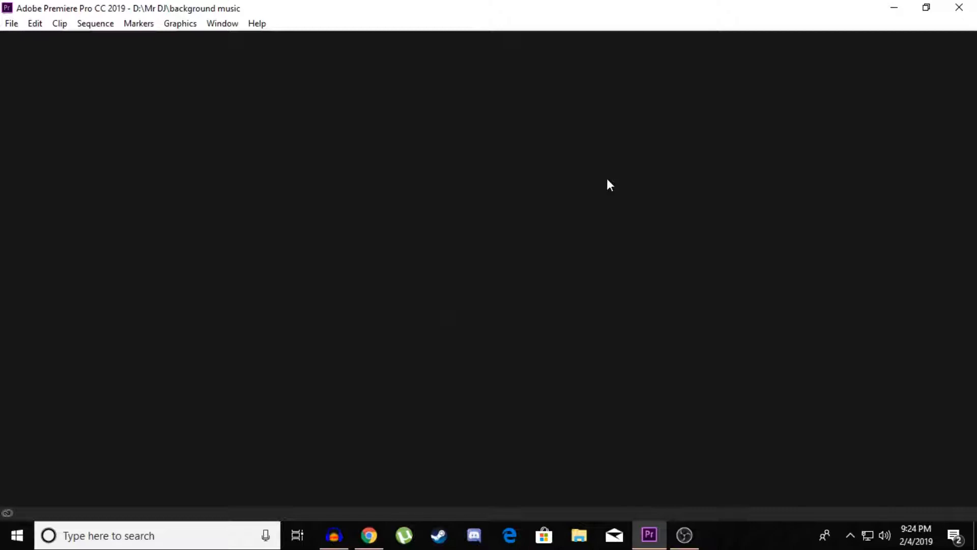
Step: Switch to Chrome, browse the Audio Library's sound effects, and return to Premiere Pro
click(363, 546)
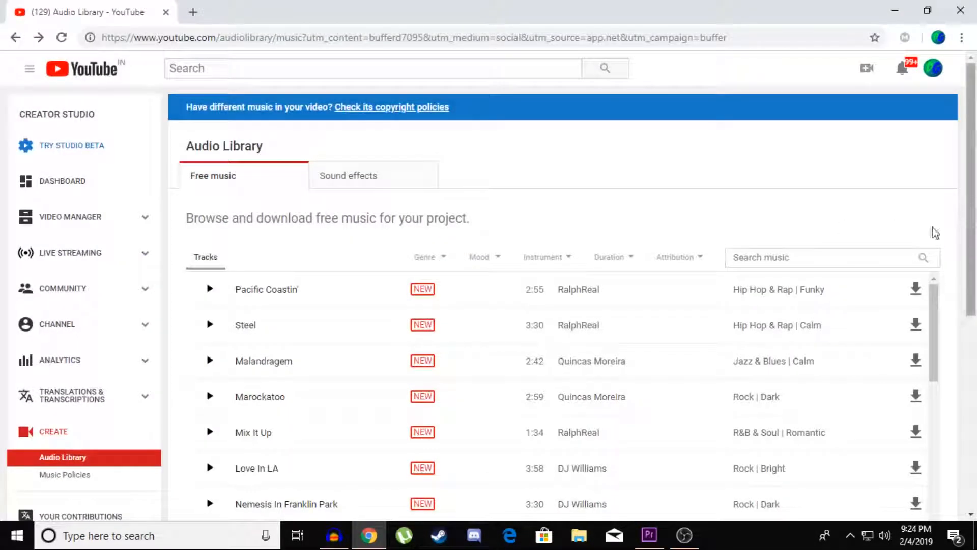
click(324, 190)
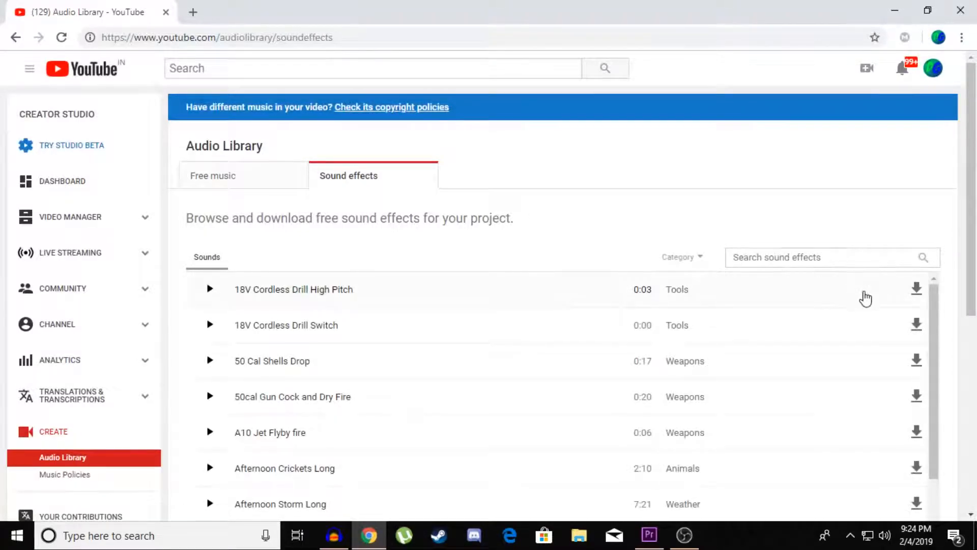
scroll(937, 311, down, 2)
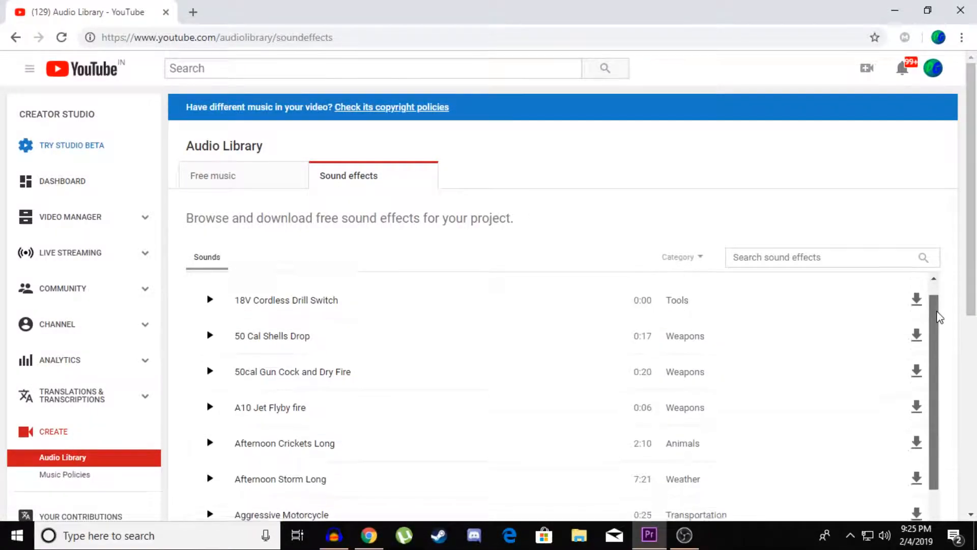
drag(941, 333, 942, 299)
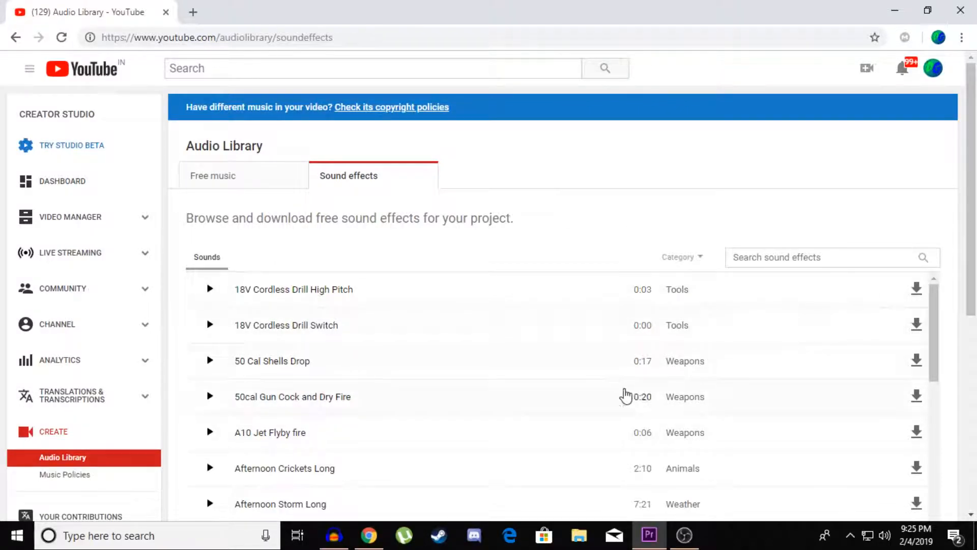
click(894, 10)
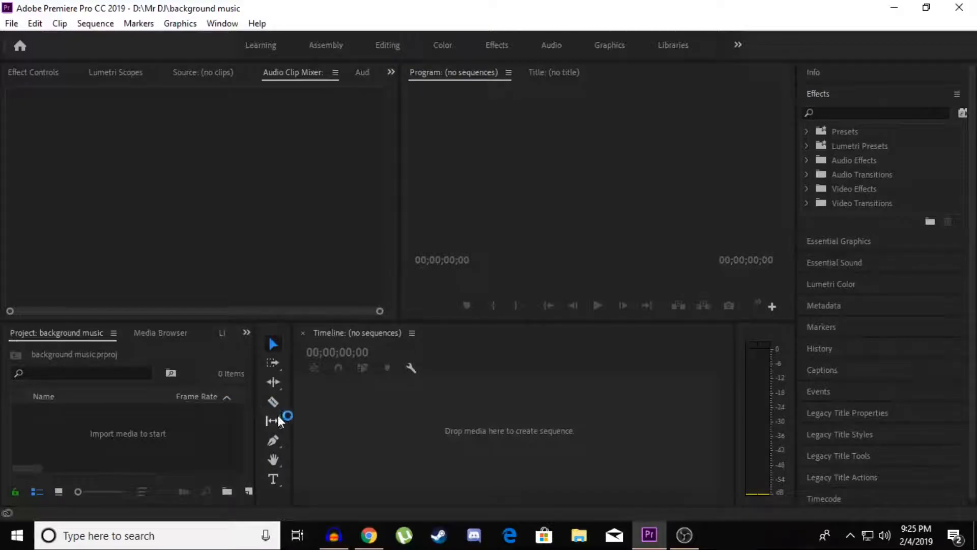
click(157, 424)
double_click(157, 424)
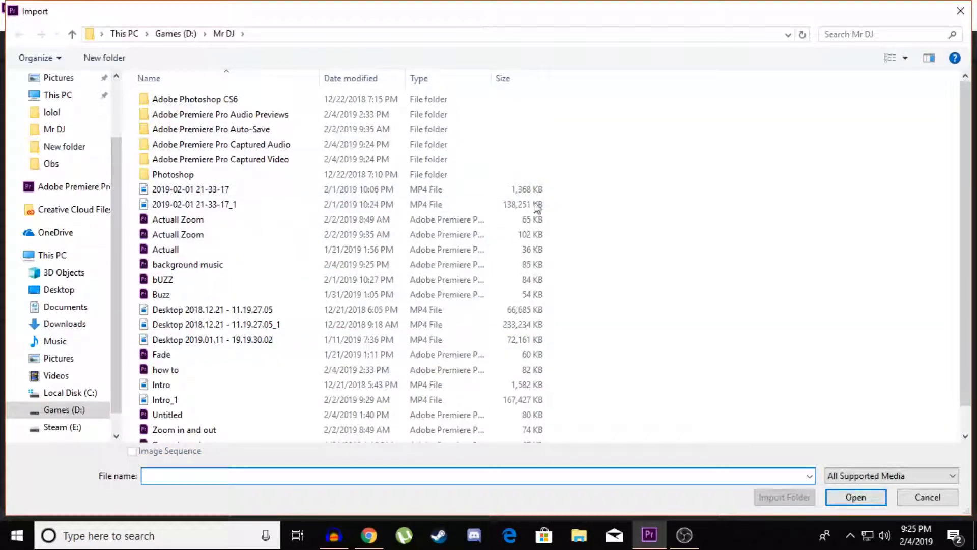
click(64, 410)
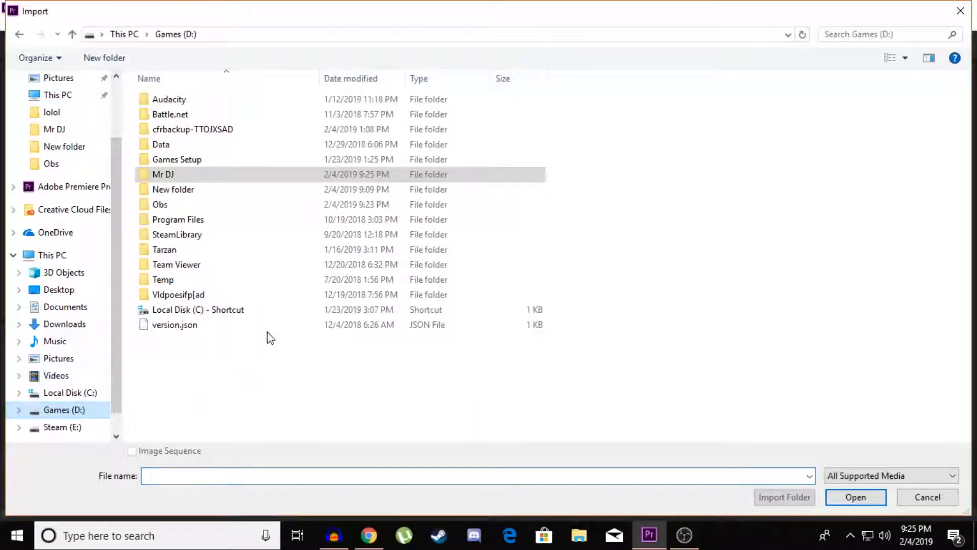
double_click(164, 205)
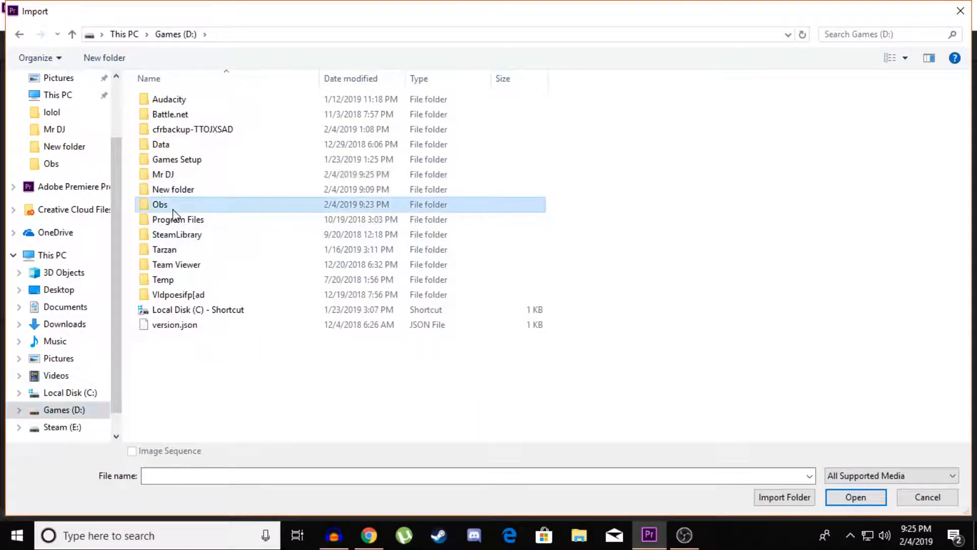
double_click(262, 109)
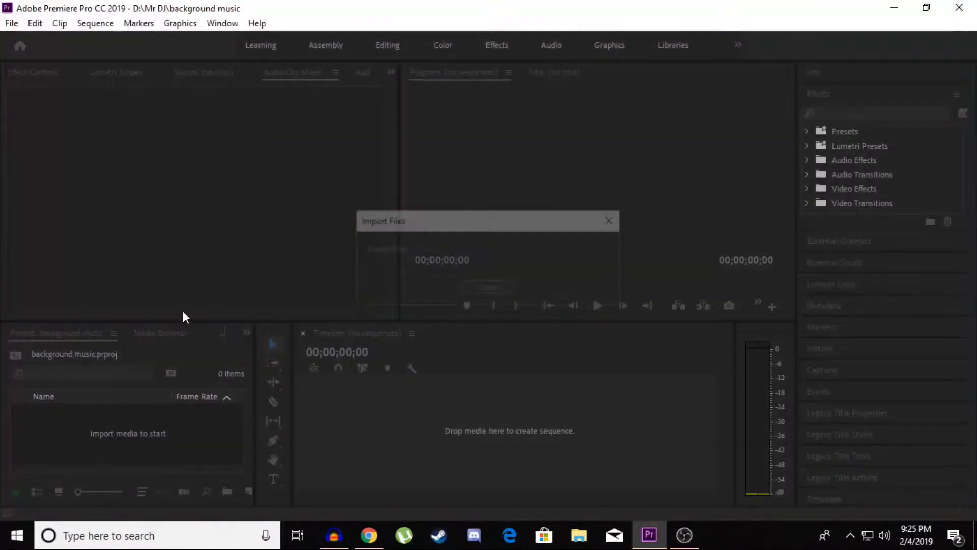
Step: Import the Pacific_Coastin.mp3 music file from the Desktop folder into the project
double_click(141, 451)
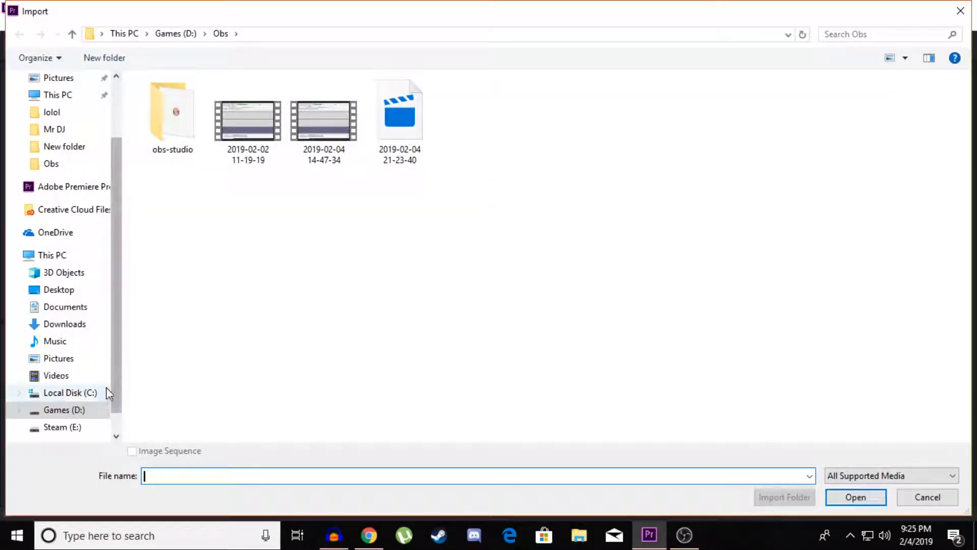
click(74, 291)
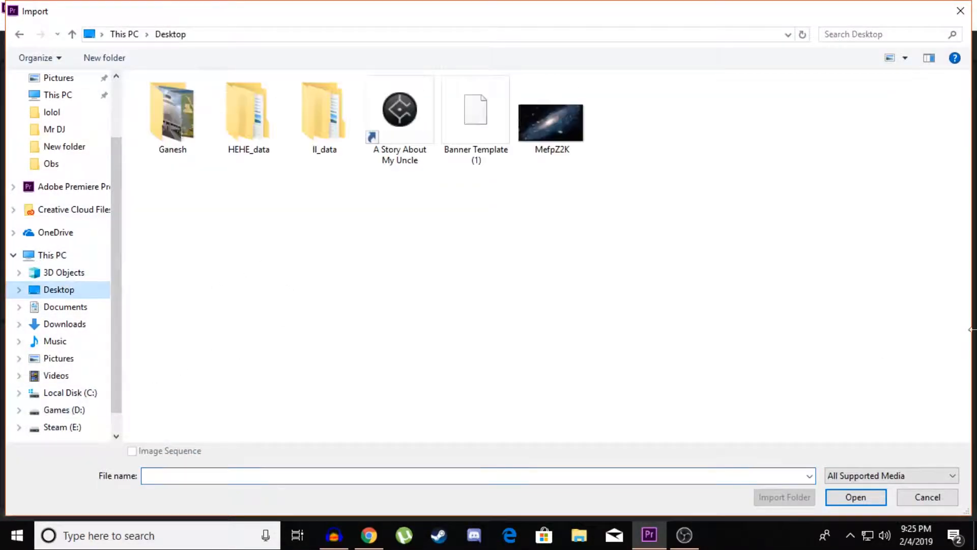
double_click(931, 114)
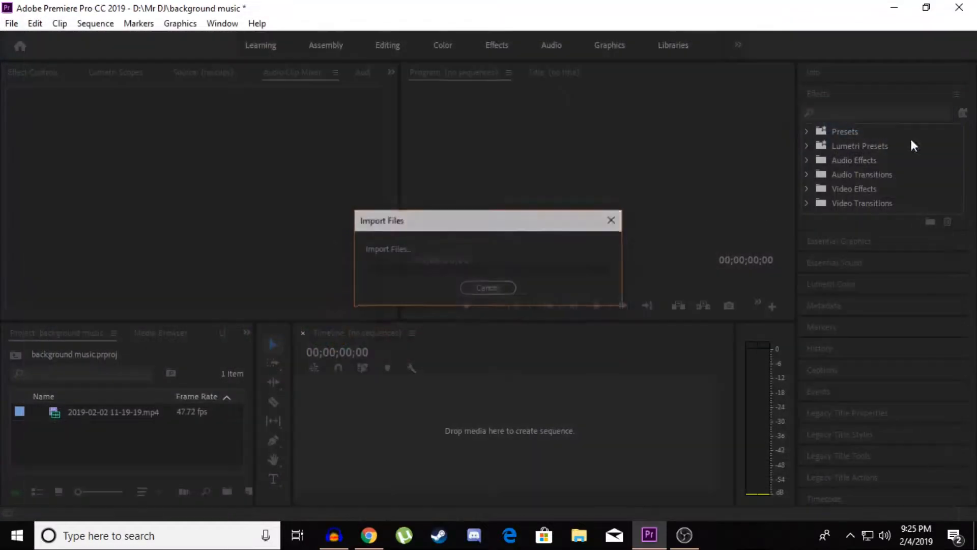
Step: Create a sequence from the imported video and place Pacific_Coastin.mp3 on audio track A2 at the sequence start
drag(19, 414, 455, 462)
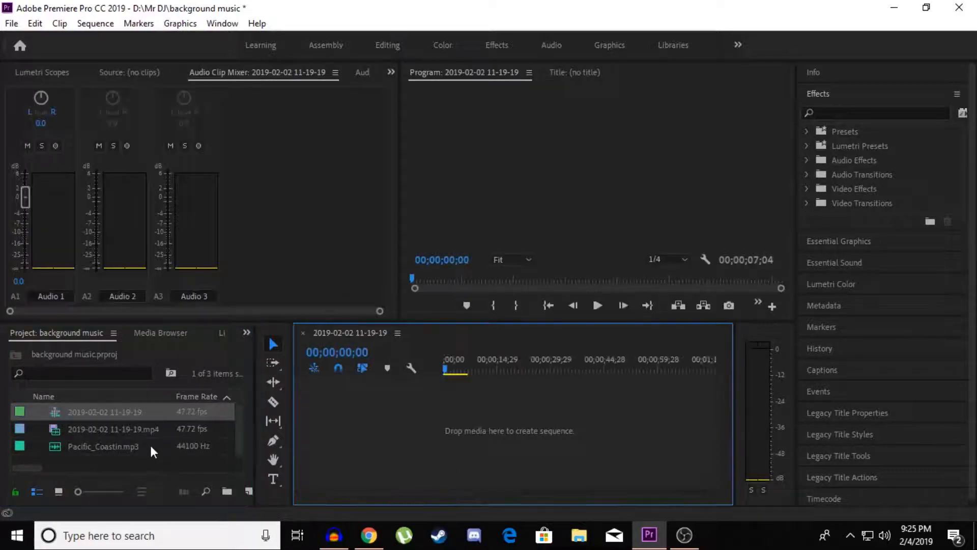
drag(105, 447, 465, 458)
Step: Cut the music clip on A2 where the video ends and delete the excess part after the cut
click(270, 403)
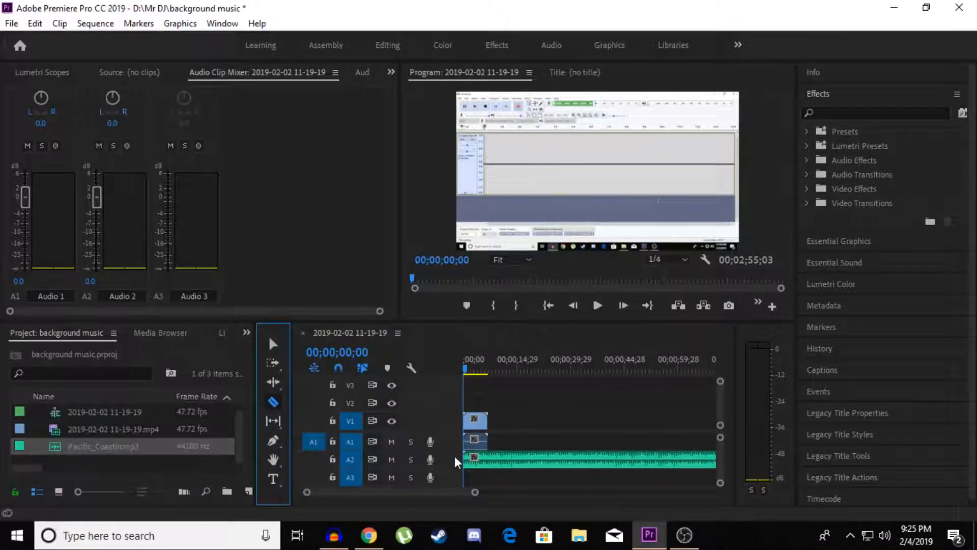
click(489, 460)
key(v)
click(517, 461)
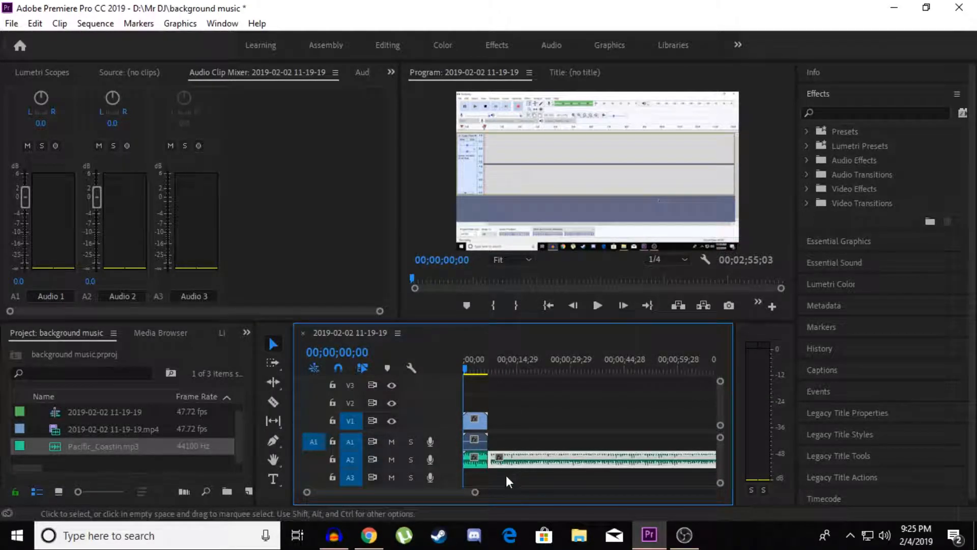
key(Delete)
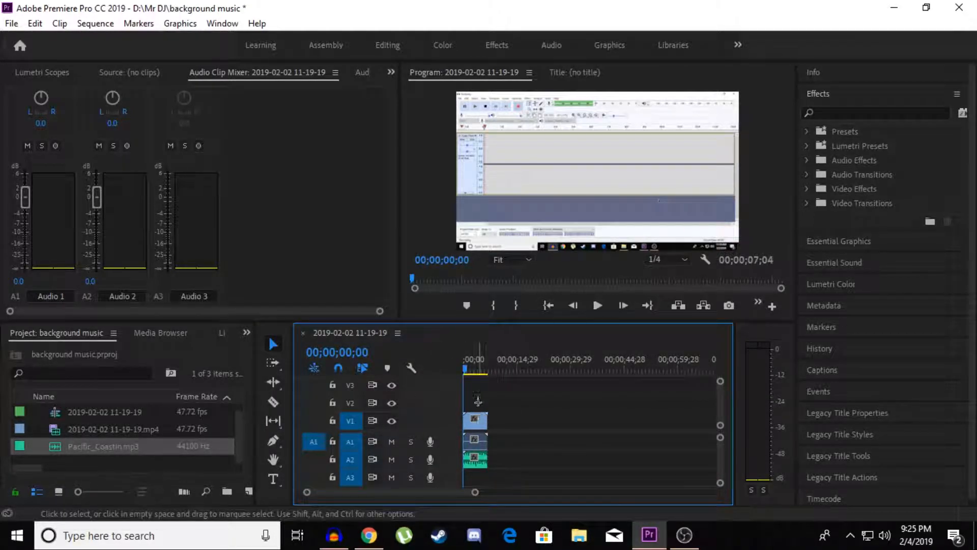
Step: Select the video, its audio and the music clip and move them together to start at about 7 seconds
drag(476, 396, 483, 460)
drag(475, 422, 501, 422)
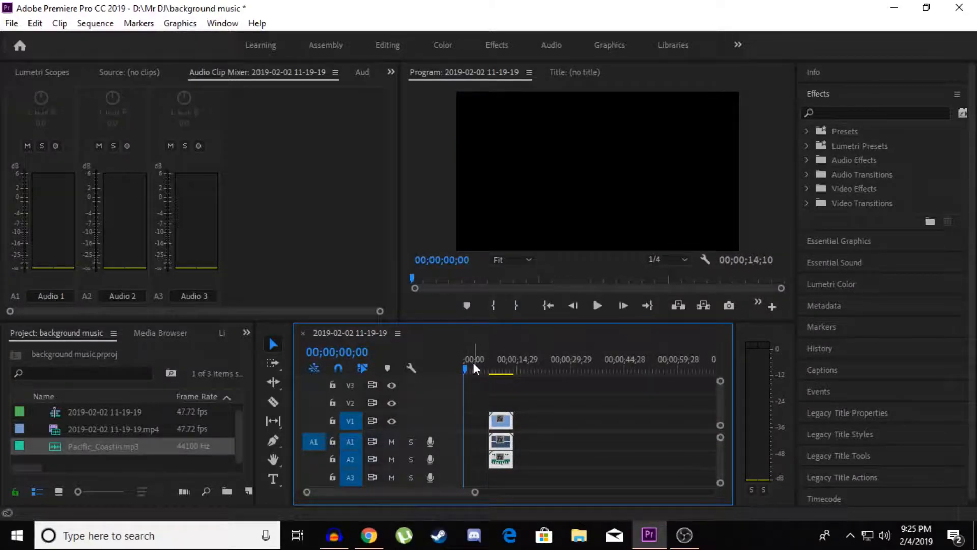
Step: Play the sequence from just before the clips to hear the music against the video's audio, and stop playback
drag(475, 365, 482, 366)
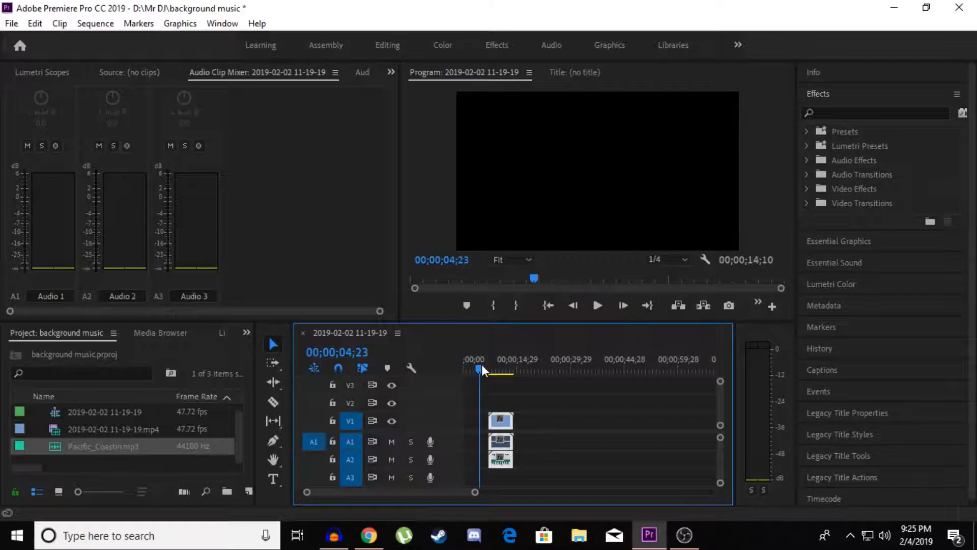
click(596, 306)
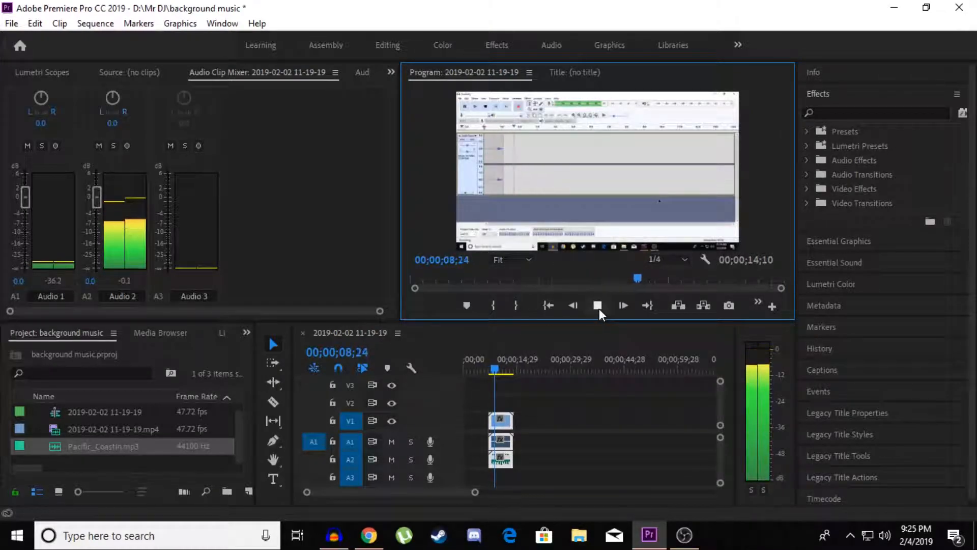
click(599, 306)
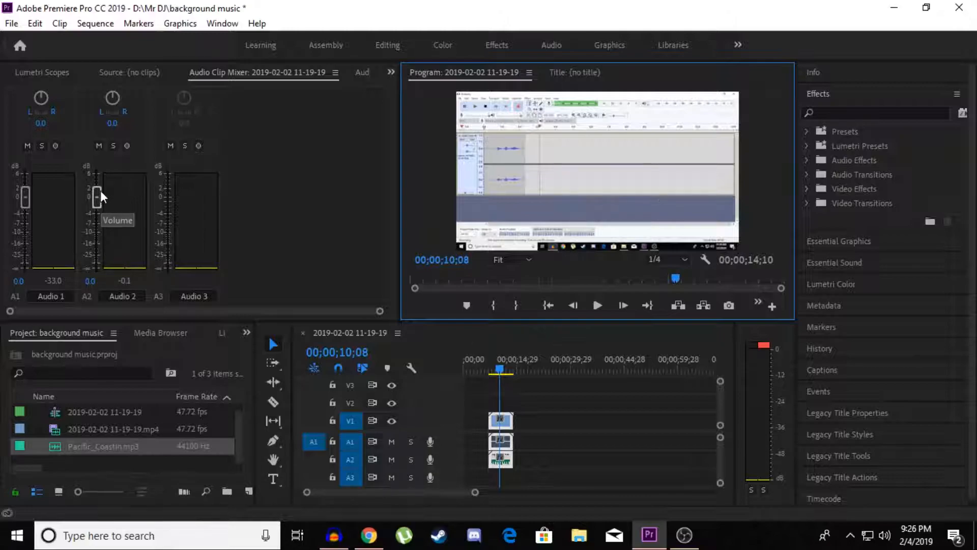
Step: Set the clip volume of Audio 2 to -30.0 dB and Audio 1 to 6.0 dB, and play the clips to check the balance
drag(99, 191, 91, 250)
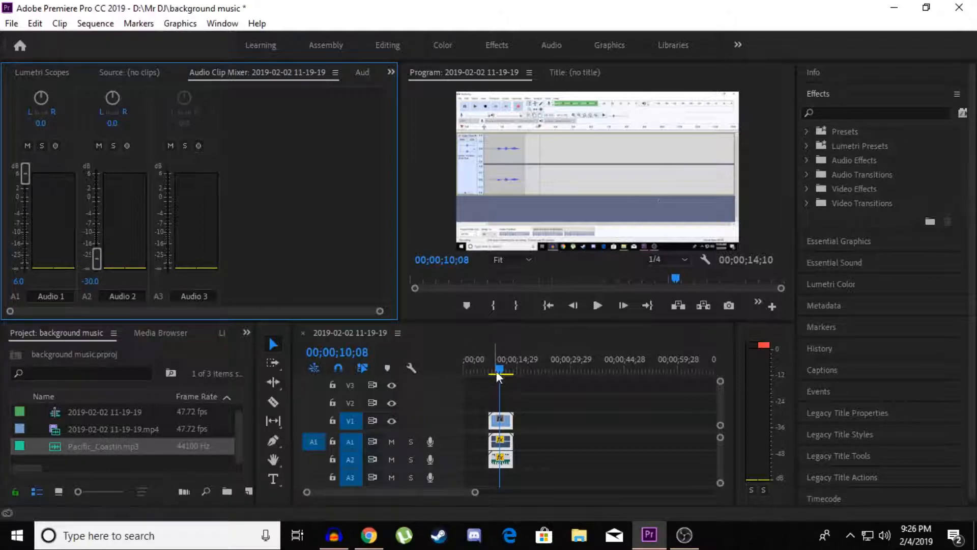
drag(498, 377, 488, 376)
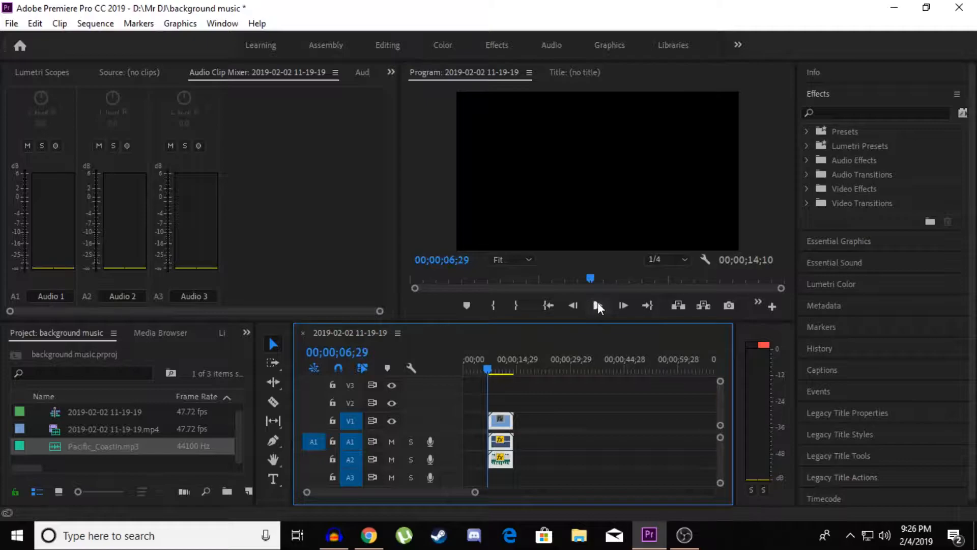
click(597, 303)
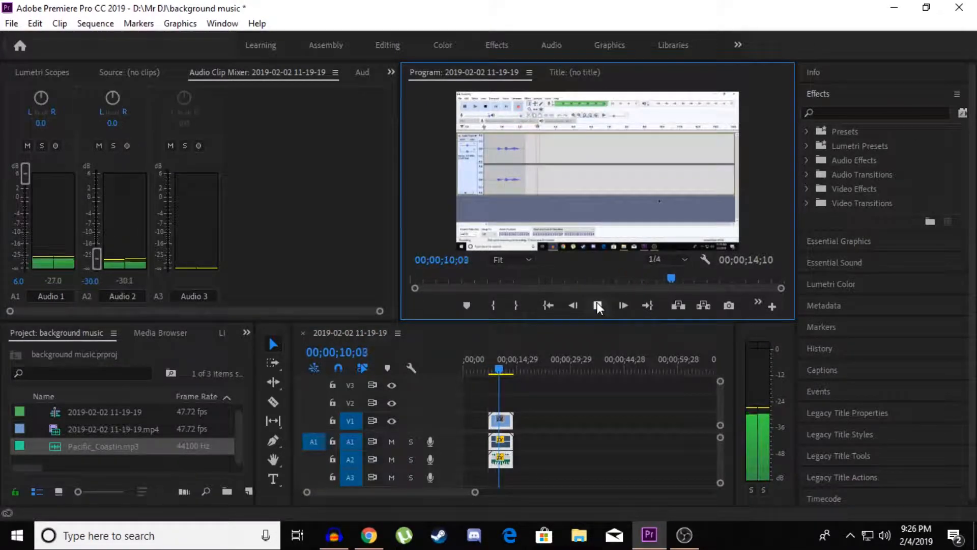
click(597, 302)
Step: Move the video, its audio and the music clip together to start at about 0.8 seconds
drag(472, 492, 424, 498)
click(424, 496)
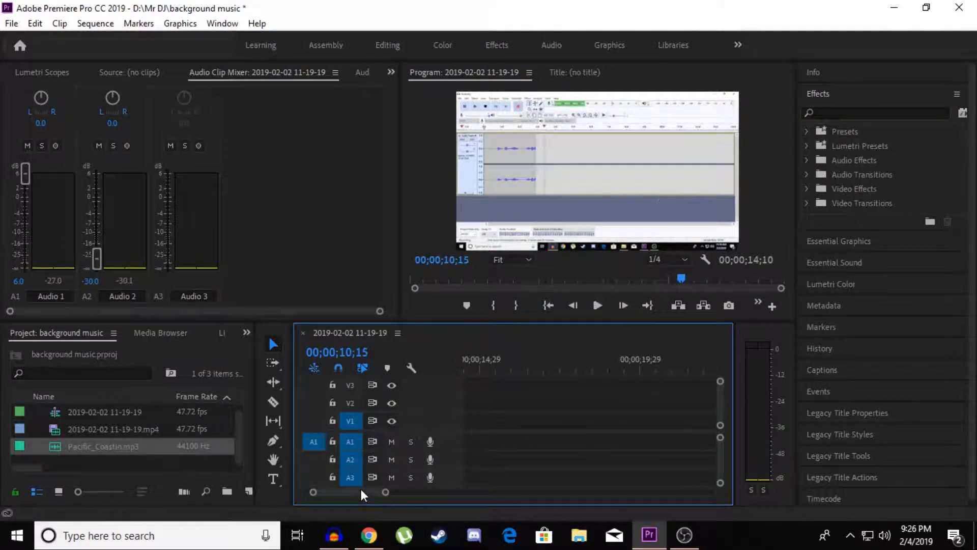
drag(361, 492, 327, 492)
drag(705, 439, 503, 433)
Step: Apply the Constant Power crossfade audio transition to the start of the music clip on A2
click(807, 203)
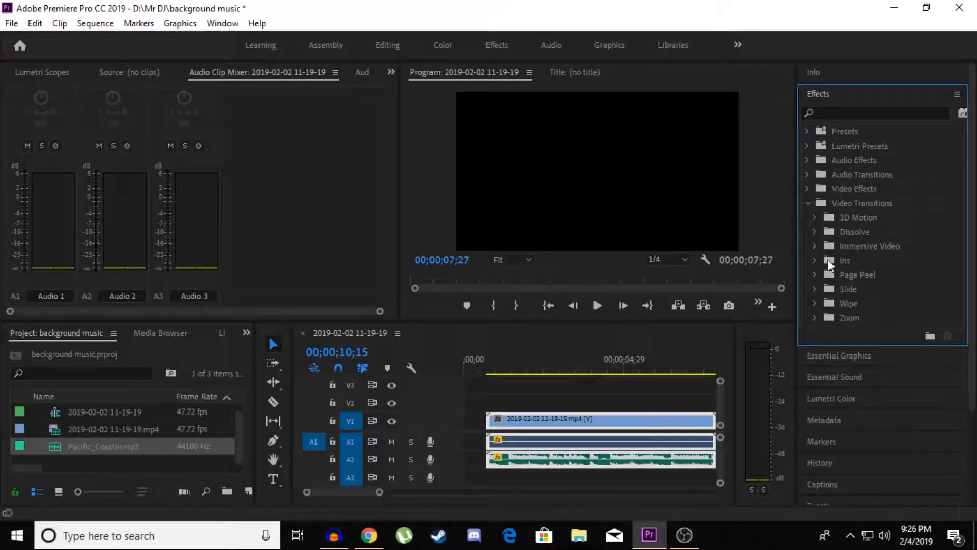
click(809, 204)
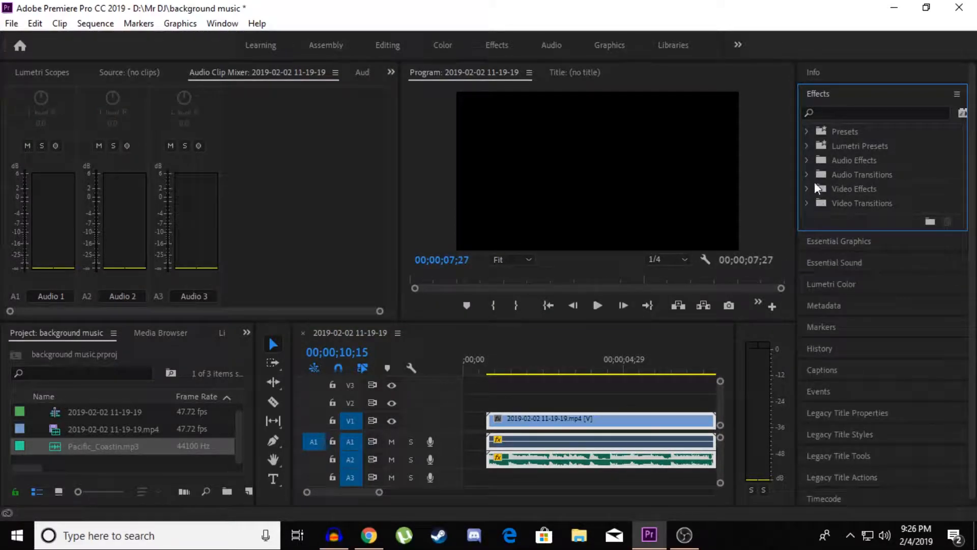
click(808, 173)
click(815, 189)
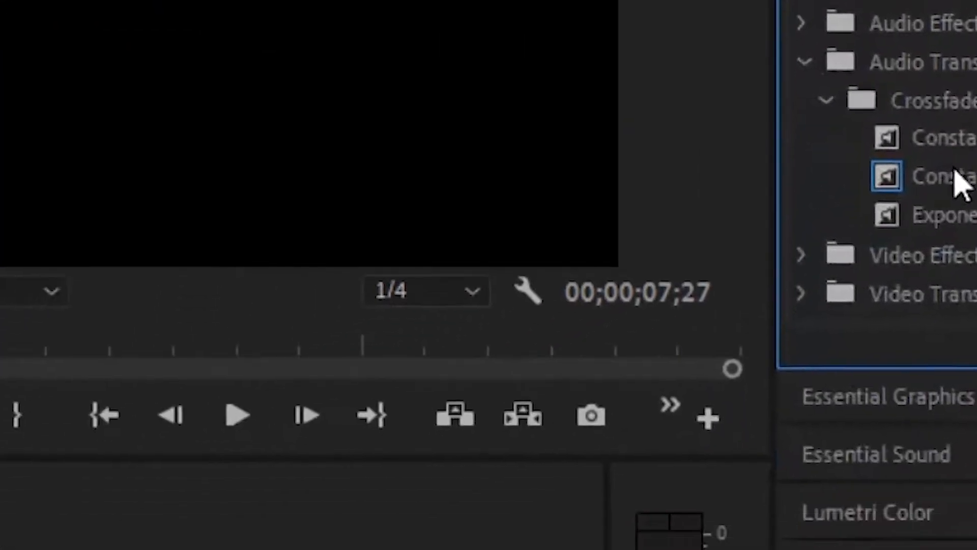
drag(864, 218, 571, 391)
drag(668, 396, 466, 549)
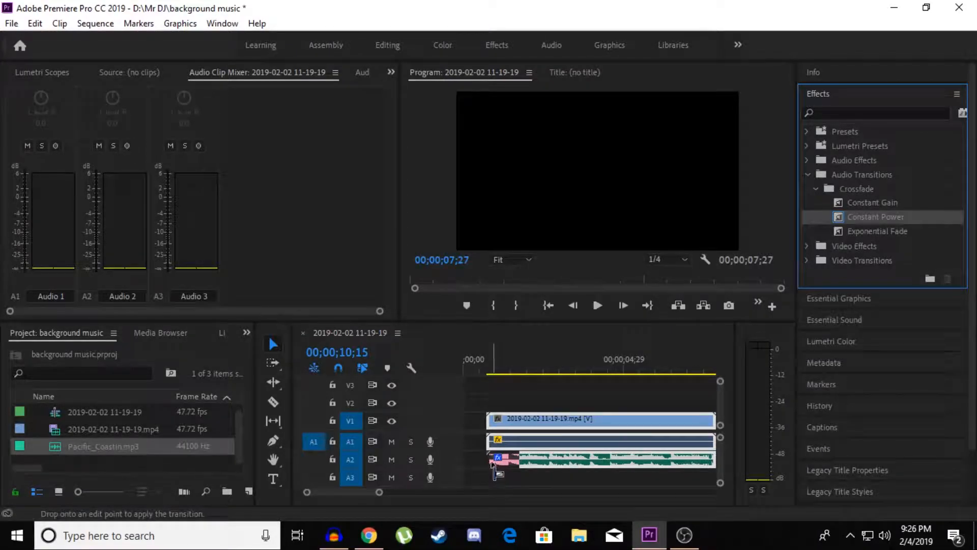
drag(493, 465, 497, 461)
Step: Play the music with its fade-in, and apply Constant Power to the end of the music clip on A2
click(593, 304)
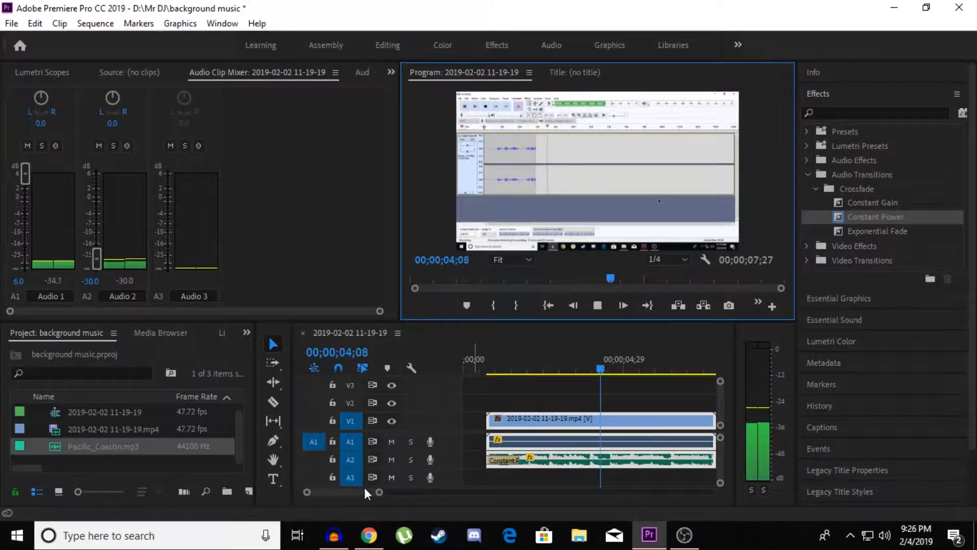
mouse_move(371, 491)
mouse_down()
mouse_move(389, 496)
mouse_move(369, 493)
mouse_up()
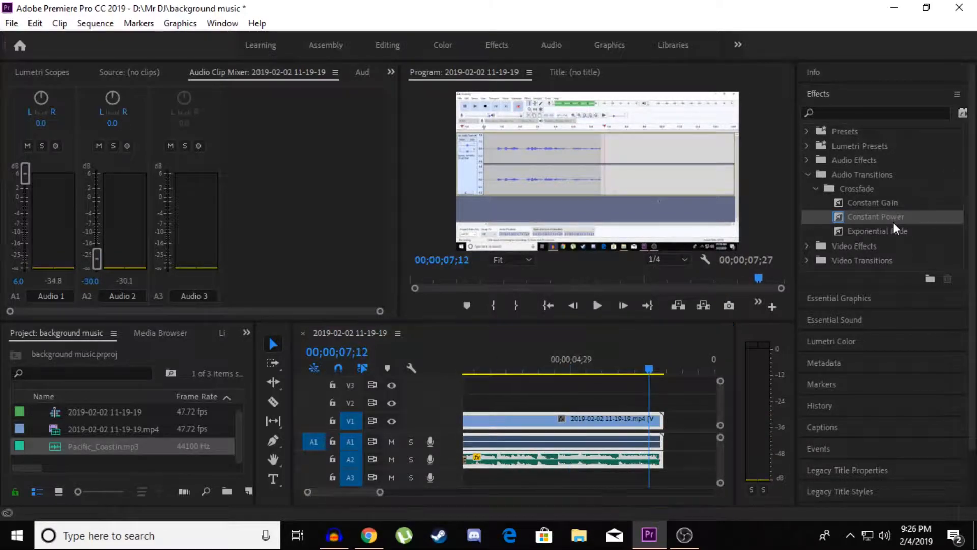
drag(894, 217, 778, 336)
drag(664, 463, 661, 461)
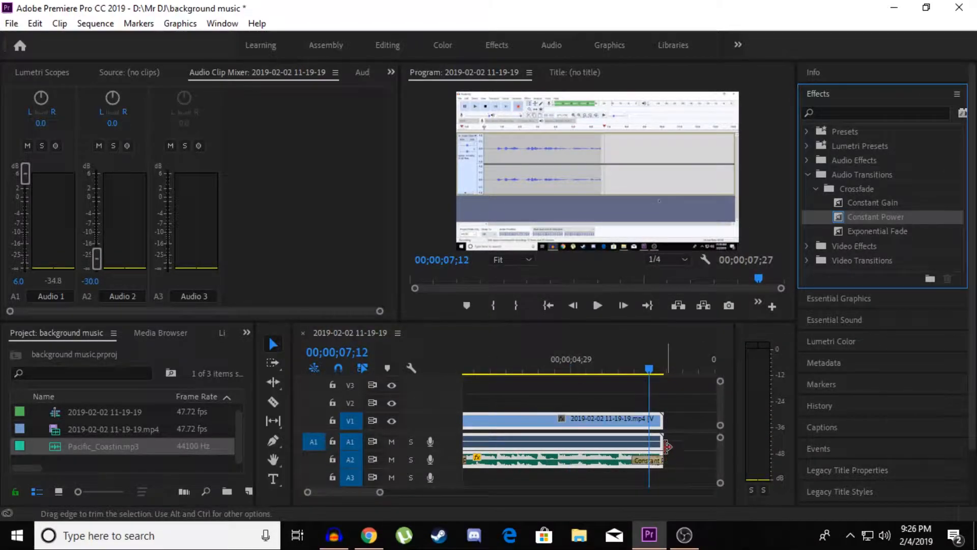
Step: Move the video, its audio and the music clip together to the sequence start, and play them from there
click(460, 383)
key(Home)
click(489, 370)
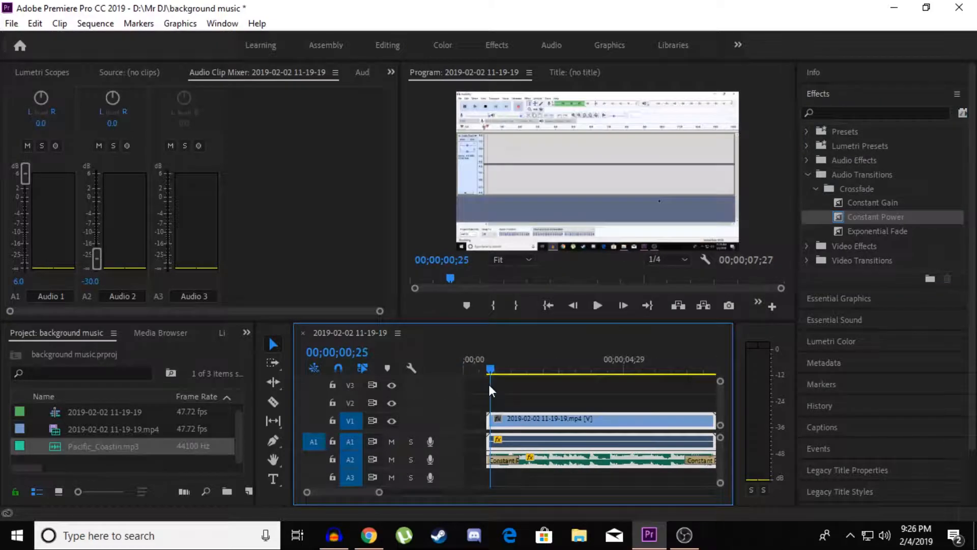
drag(560, 421, 486, 407)
click(486, 367)
drag(484, 367, 466, 366)
click(596, 305)
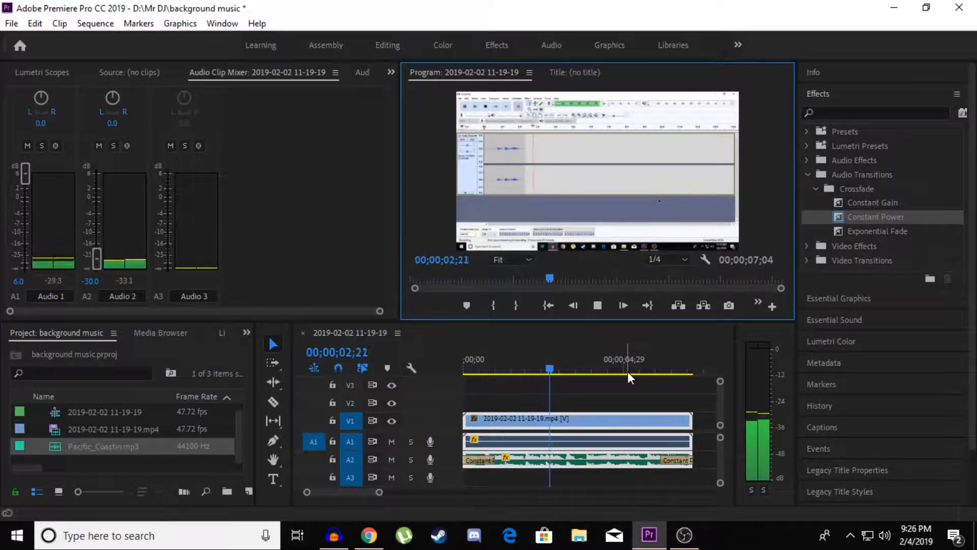
key(space)
Step: Shift only the music clip on A2 to start about 0.3 seconds after the video, and play from the sequence start
click(504, 457)
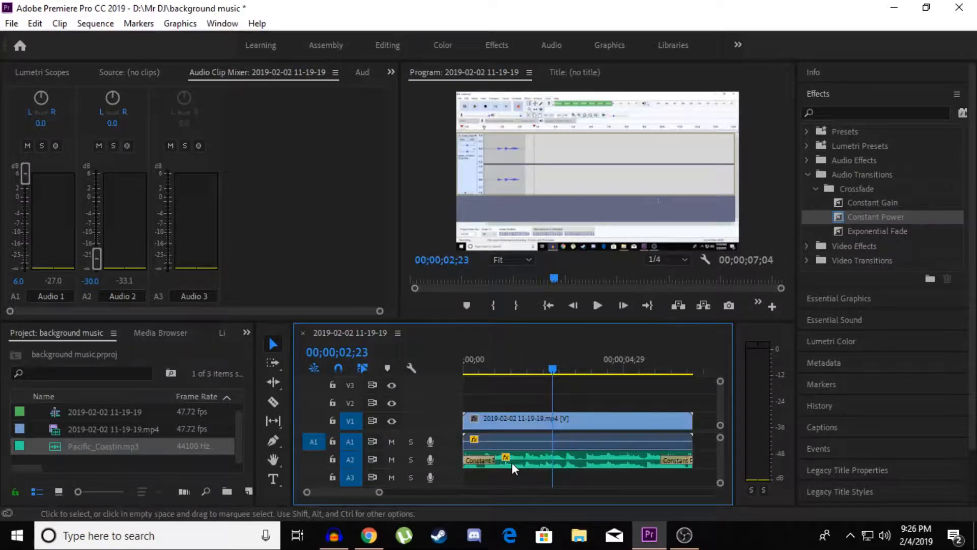
drag(512, 461, 515, 463)
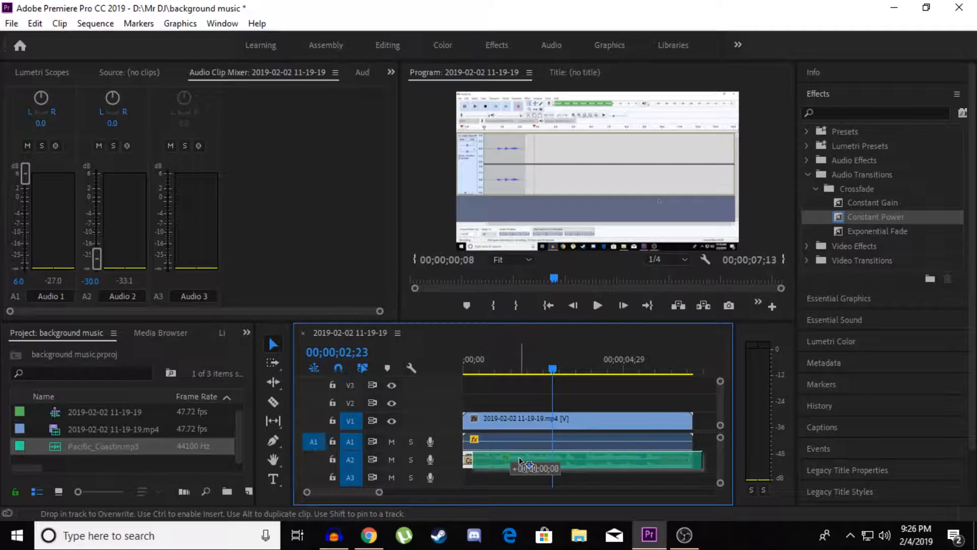
drag(519, 460, 520, 458)
drag(555, 368, 461, 365)
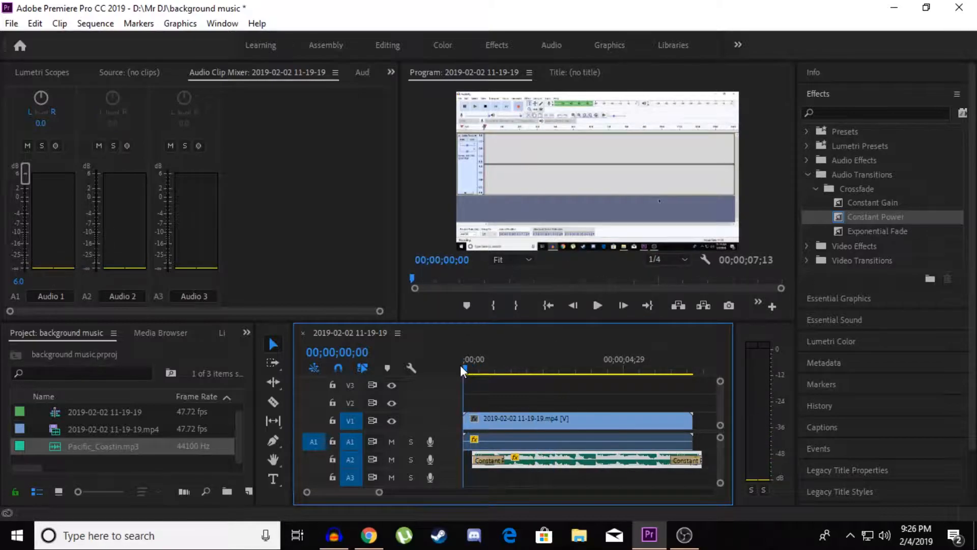
click(598, 304)
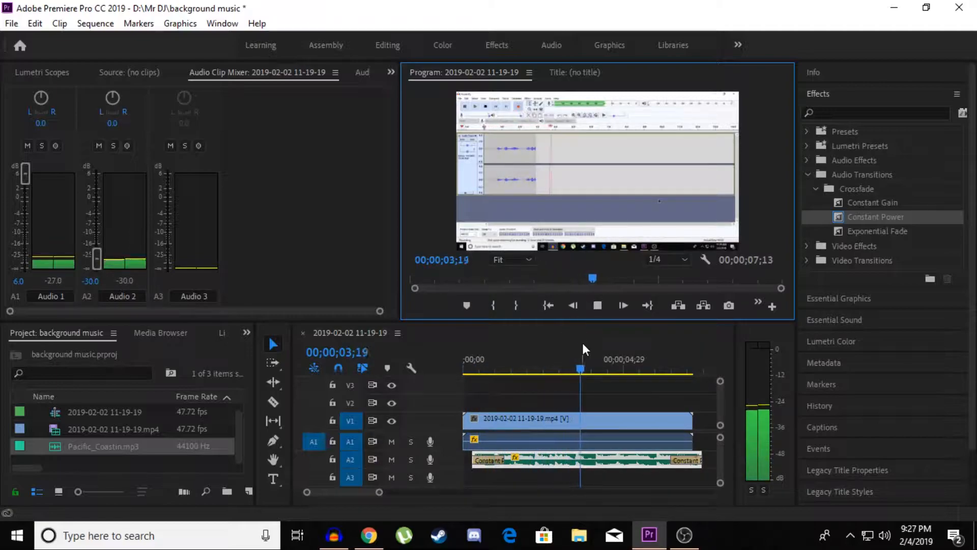
Step: Cut the music clip on A2 at the video's end and move the leftover piece away from the cut
key(c)
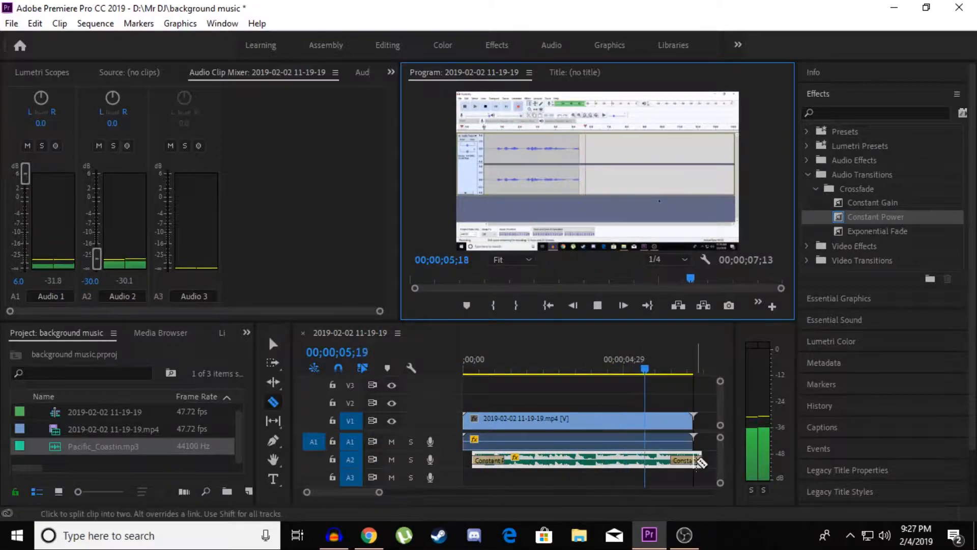
key(v)
double_click(699, 461)
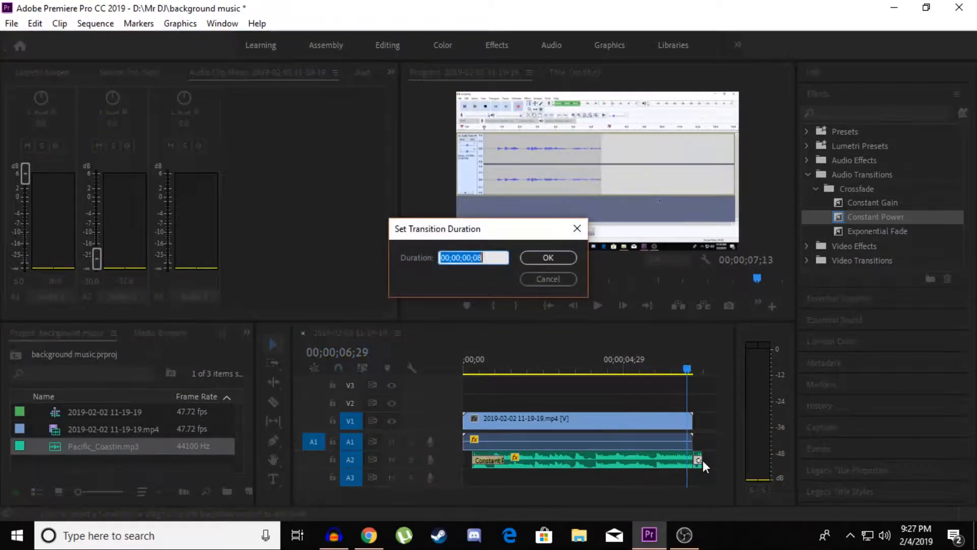
click(562, 258)
click(555, 278)
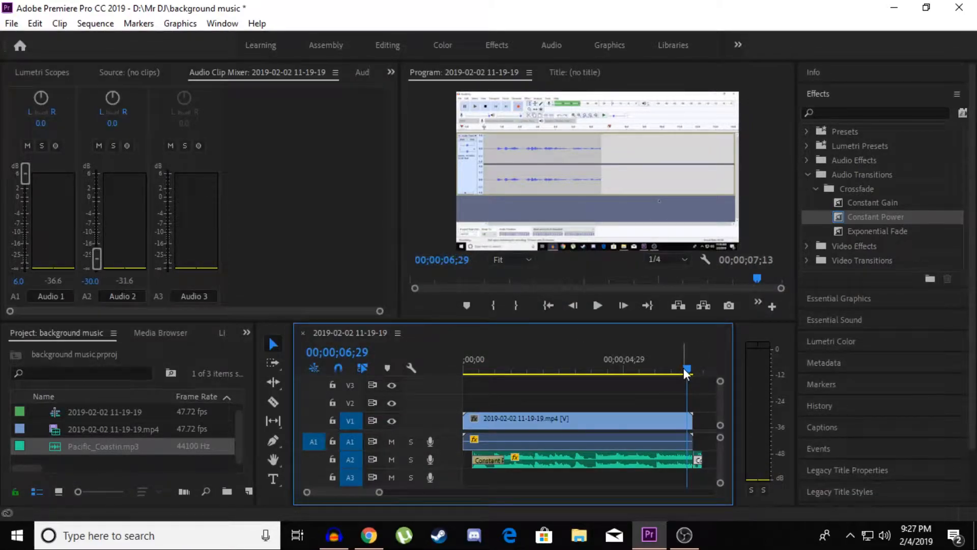
drag(698, 460, 708, 460)
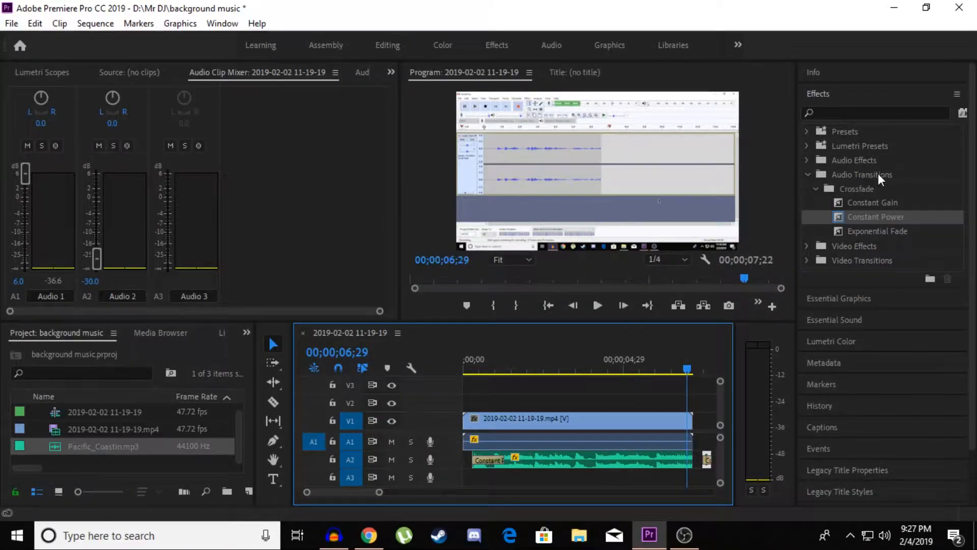
Step: Apply Constant Power to the new end of the music clip on A2, and play the sequence from the start
drag(879, 216, 679, 426)
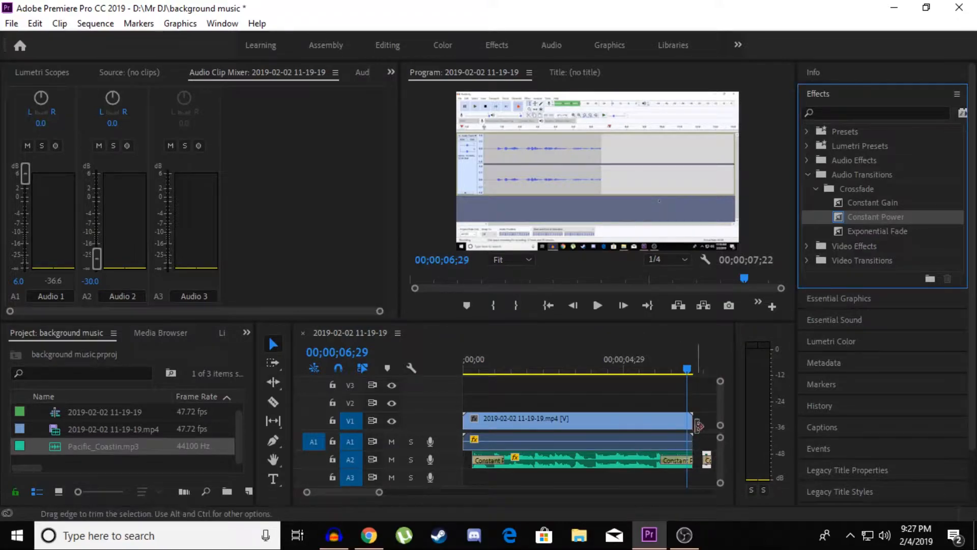
drag(689, 367, 451, 382)
click(596, 306)
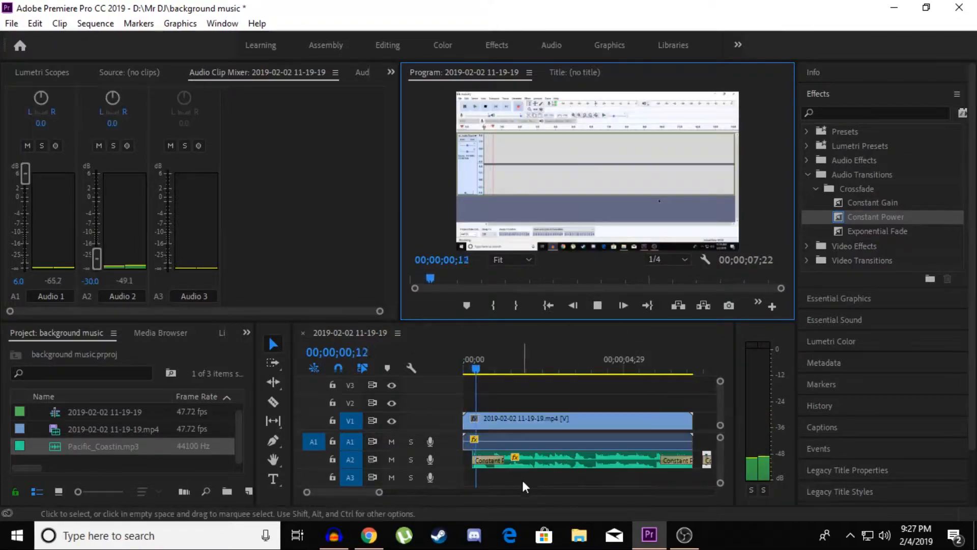
click(594, 301)
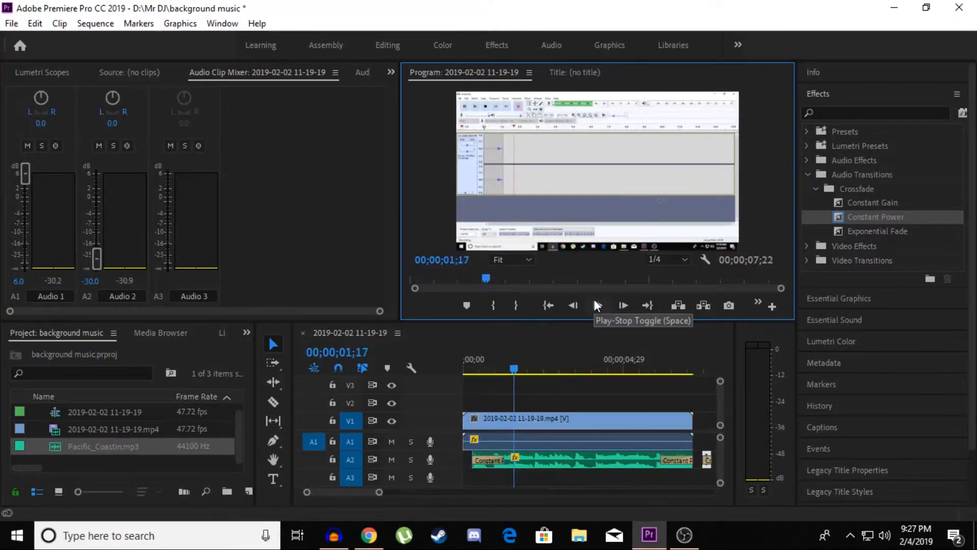